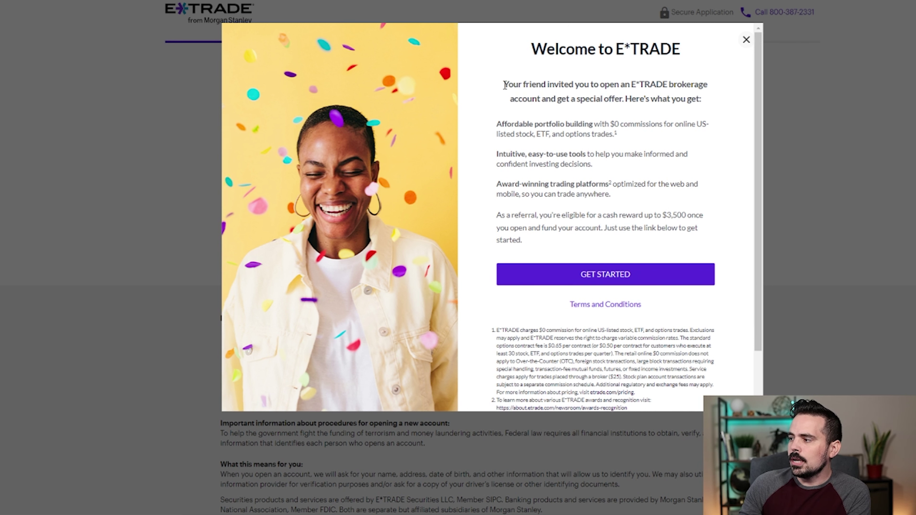
# - Read through the referral offer and its $3,500 cash reward terms in the welcome message, and start the application
pyautogui.moveTo(505, 86); pyautogui.dragTo(667, 100)
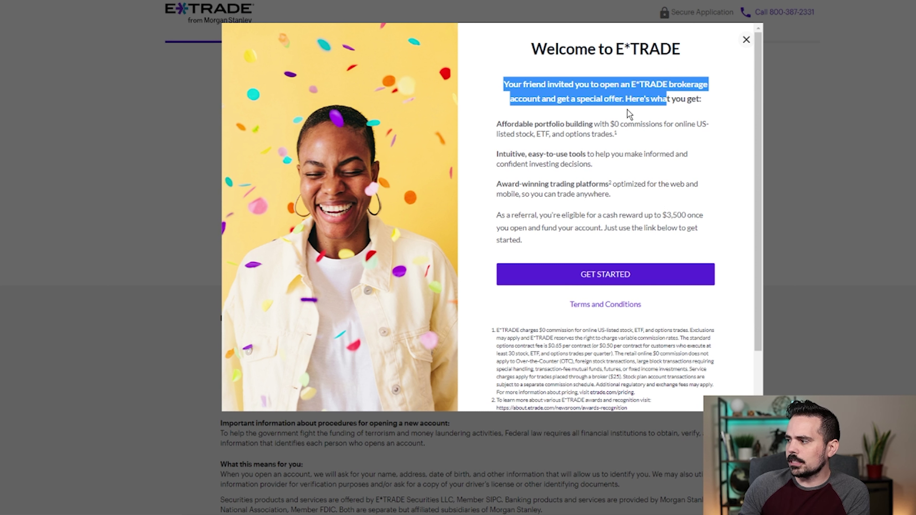
pyautogui.click(713, 109)
pyautogui.scroll(-2, 638, 185)
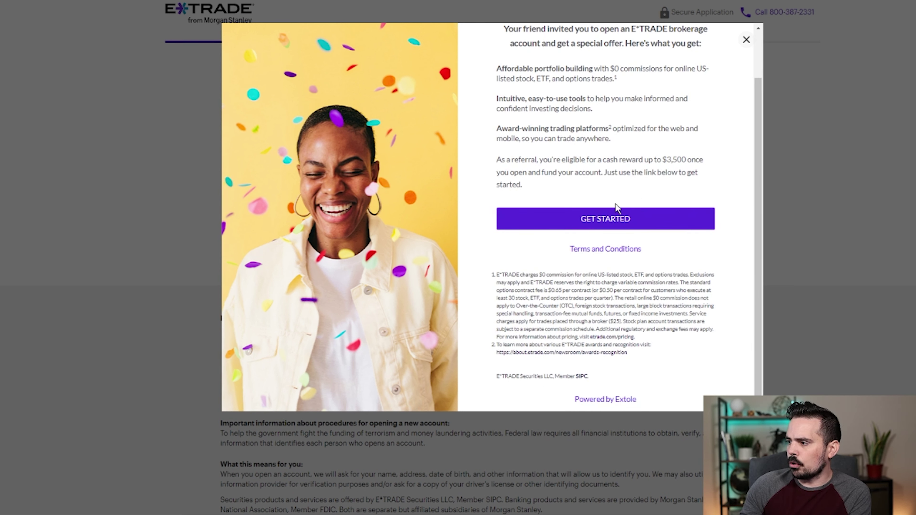
pyautogui.moveTo(661, 159); pyautogui.dragTo(689, 160)
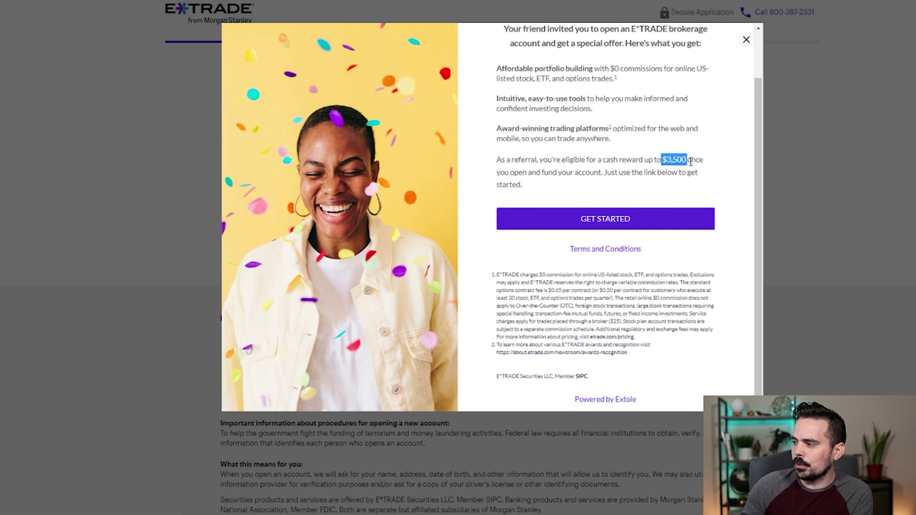
pyautogui.click(552, 176)
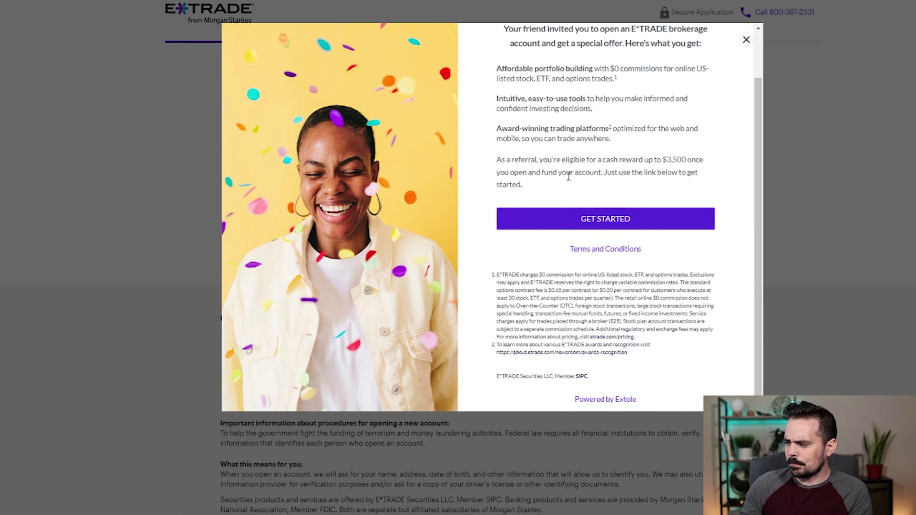
pyautogui.scroll(-1, 586, 303)
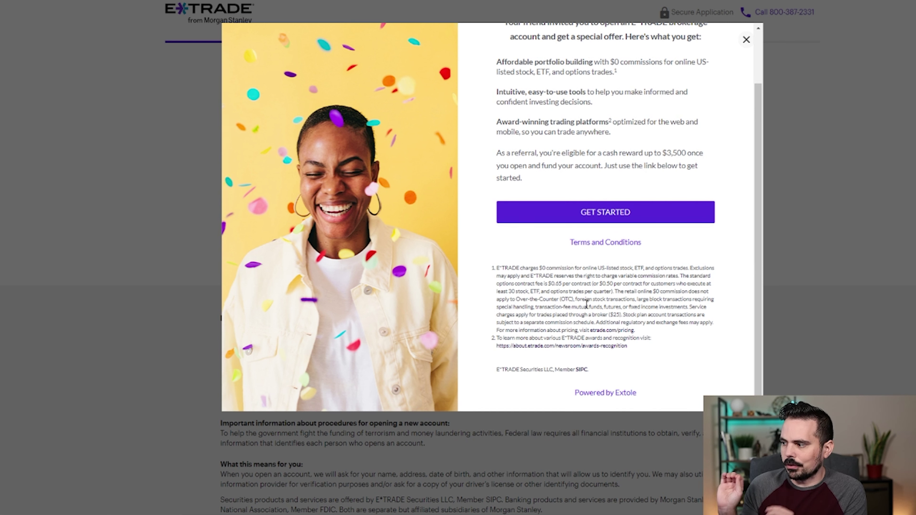
pyautogui.scroll(2, 586, 304)
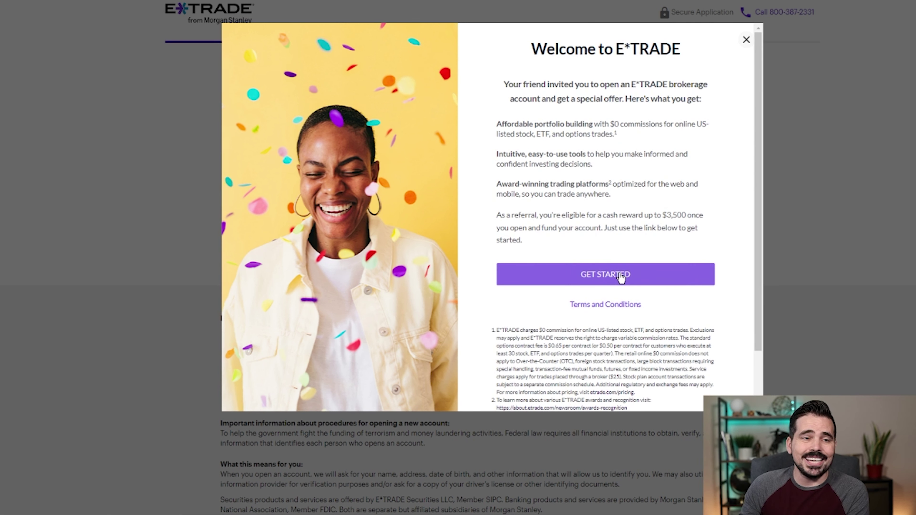
pyautogui.click(612, 273)
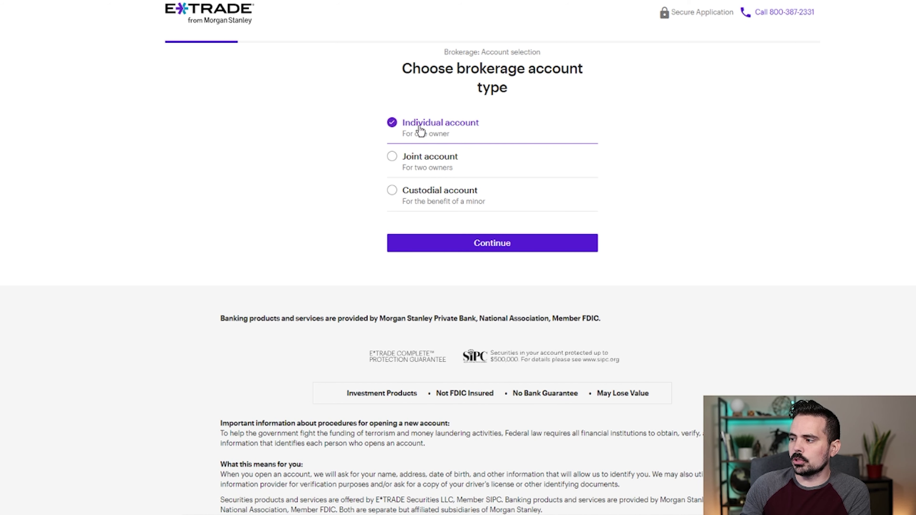
# - Proceed with the individual brokerage account type and declare that the applicant is not an existing customer
pyautogui.click(474, 247)
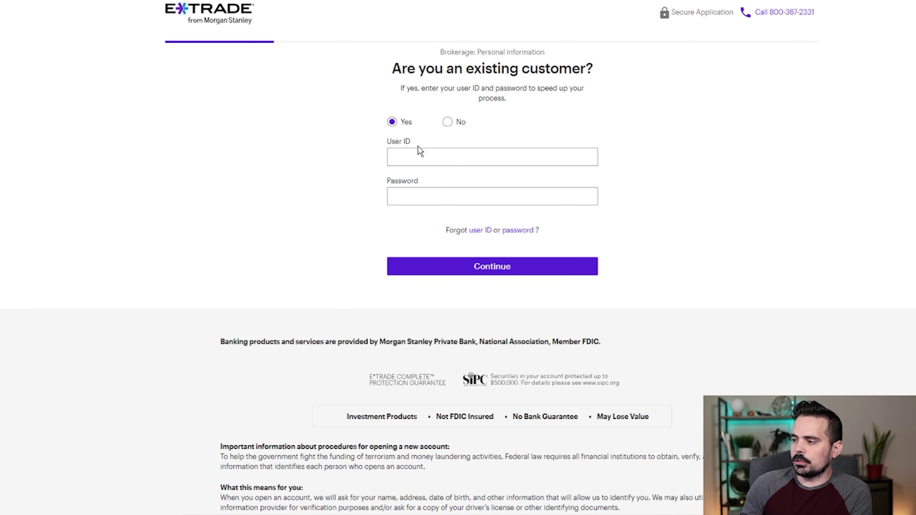
pyautogui.click(448, 123)
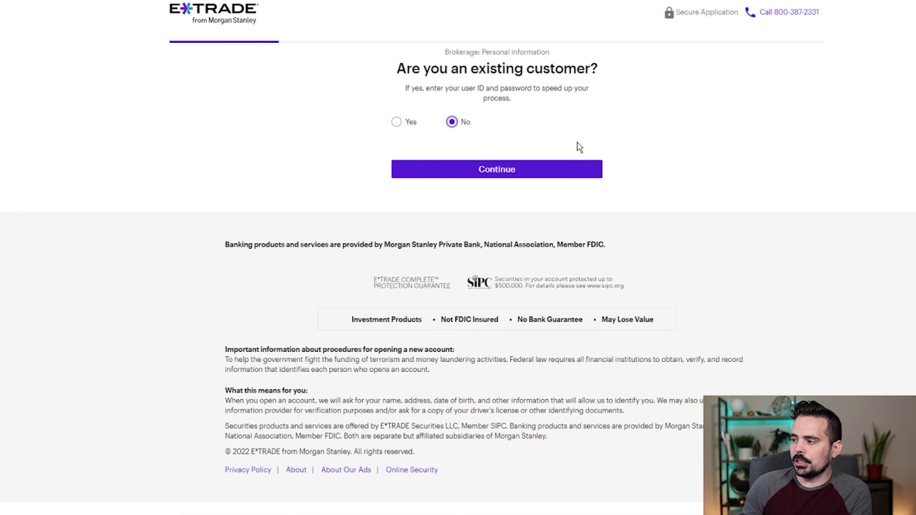
pyautogui.click(486, 173)
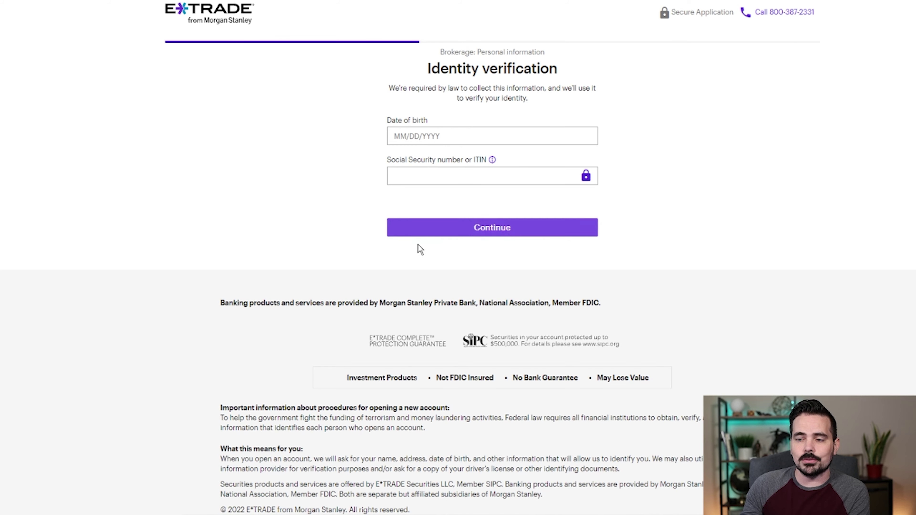
# - Continue past identity verification and enter the employment details: occupation Business Owner, industry Publishing, employer TruFinacials
pyautogui.click(419, 233)
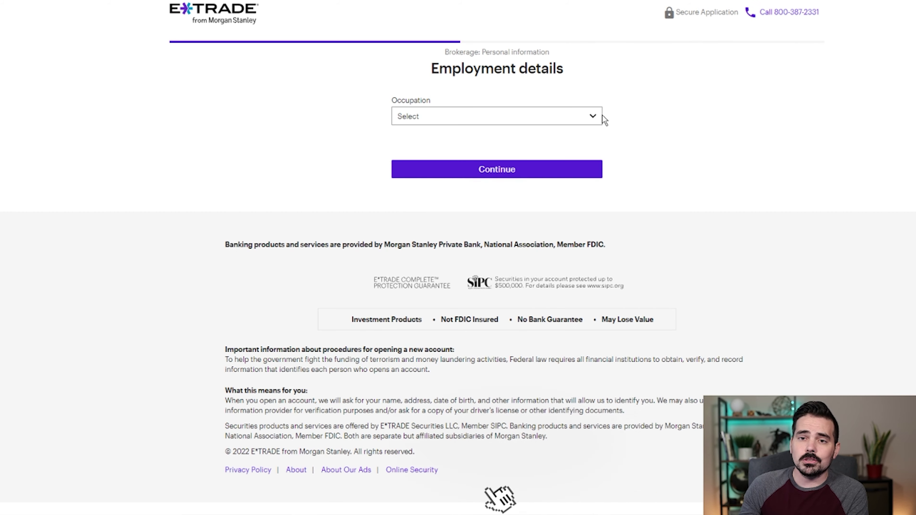
pyautogui.click(580, 117)
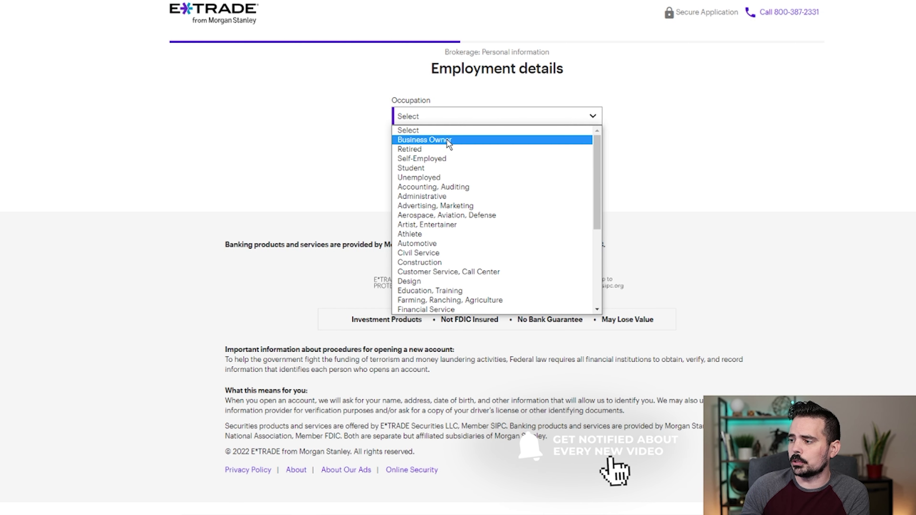
pyautogui.click(520, 139)
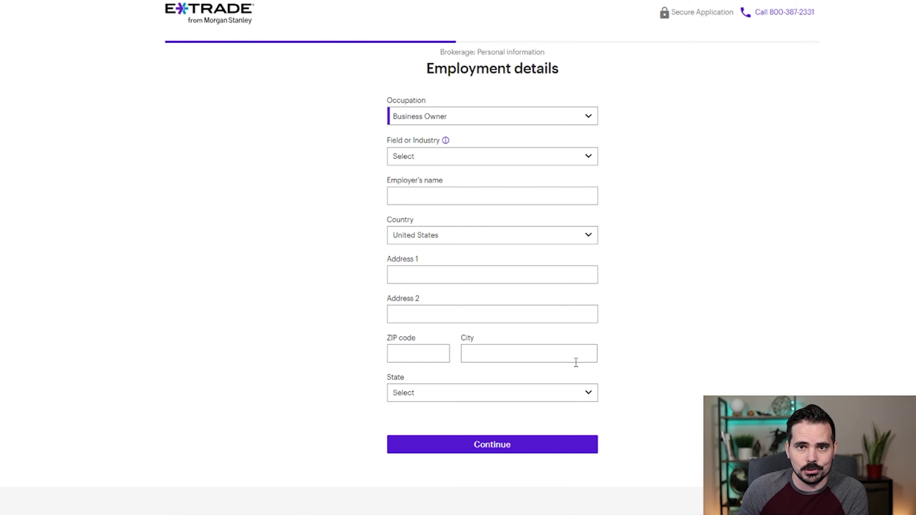
pyautogui.write('Tru')
pyautogui.write('Finacials')
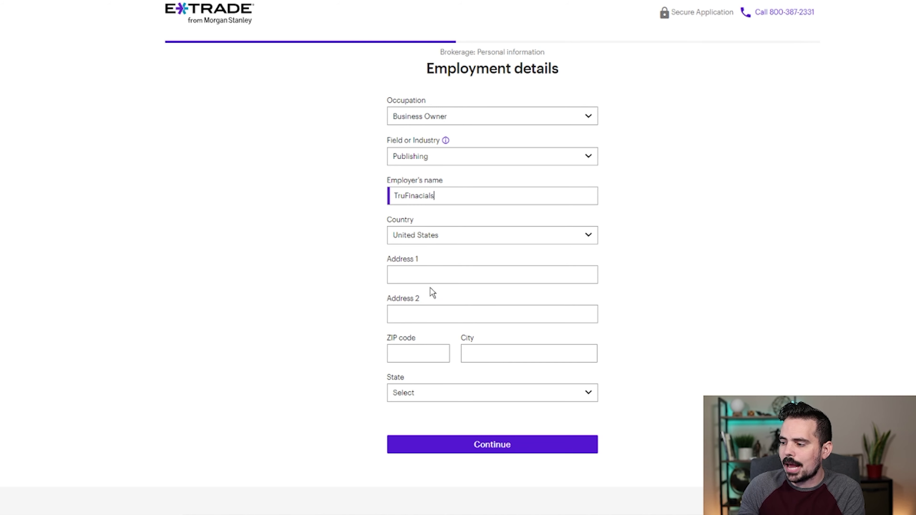
pyautogui.click(369, 283)
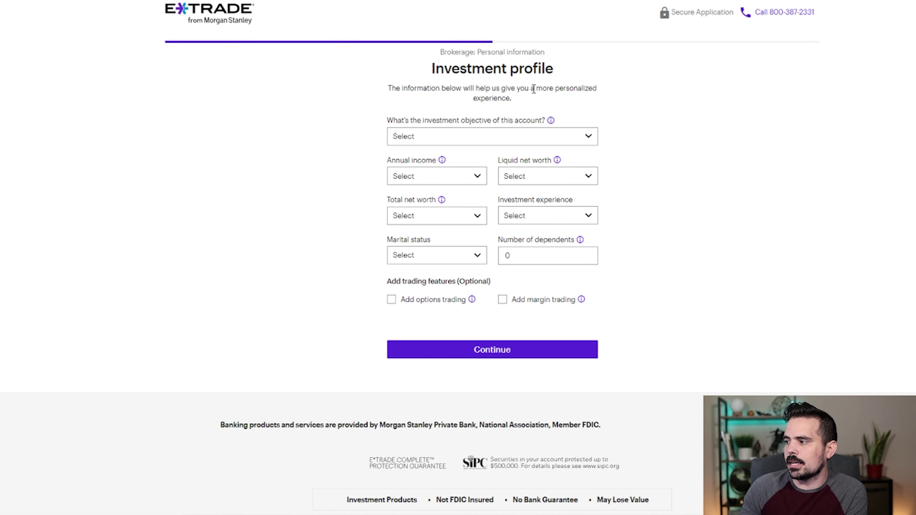
# - Set the account's investment objective to Growth, look over the annual income ranges, and continue past the investment profile
pyautogui.moveTo(535, 89); pyautogui.dragTo(505, 98)
pyautogui.click(506, 99)
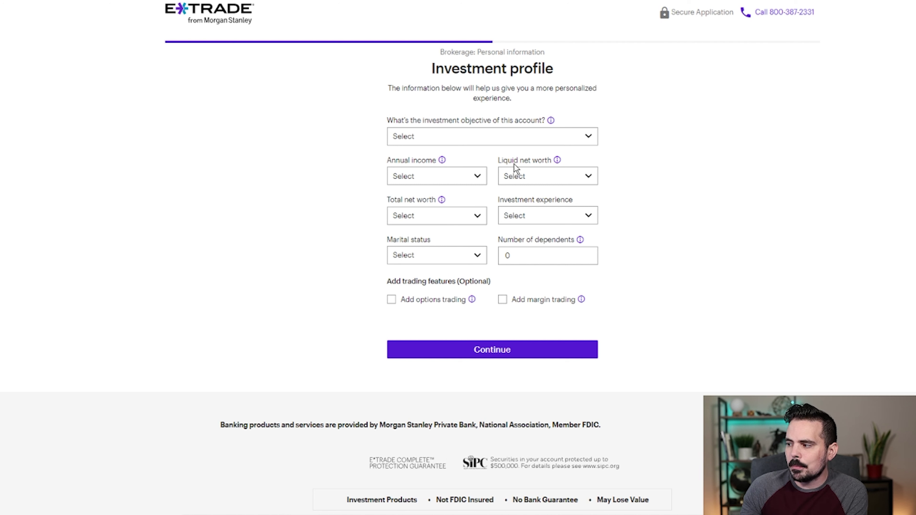
pyautogui.click(453, 143)
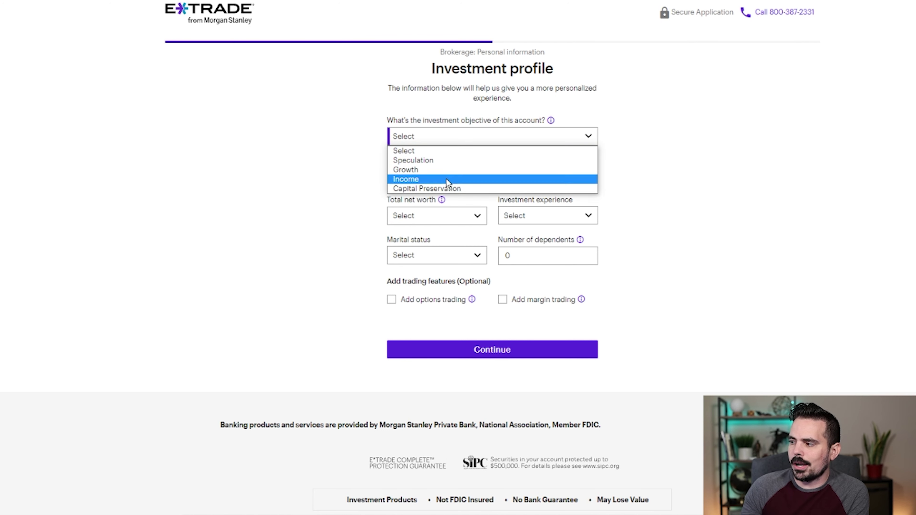
pyautogui.click(422, 172)
pyautogui.click(469, 176)
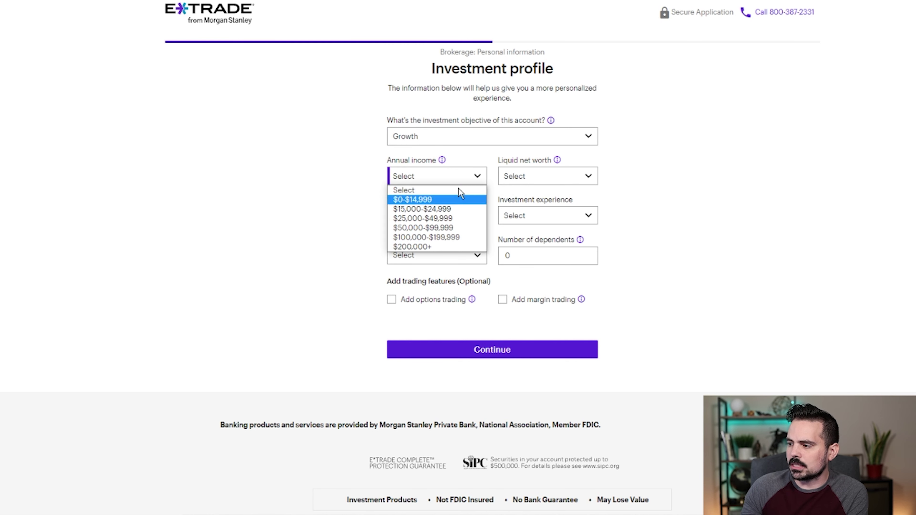
pyautogui.click(328, 177)
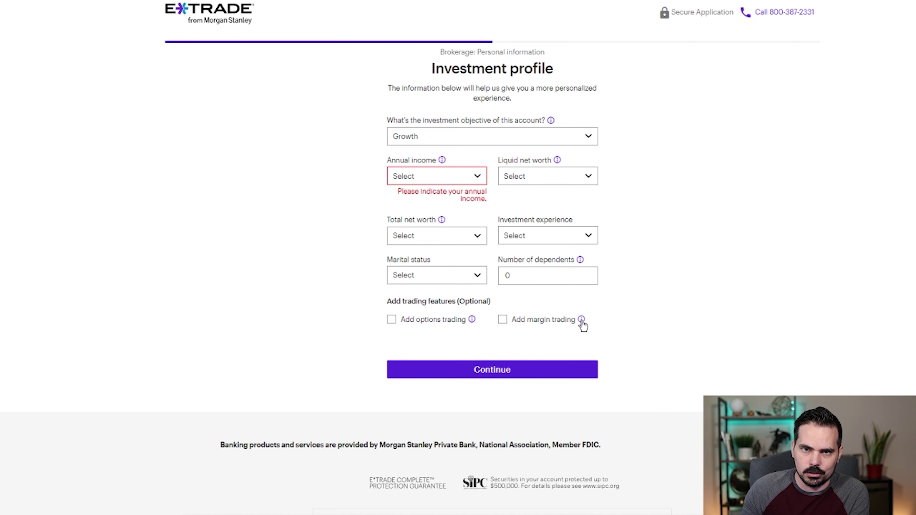
pyautogui.click(402, 364)
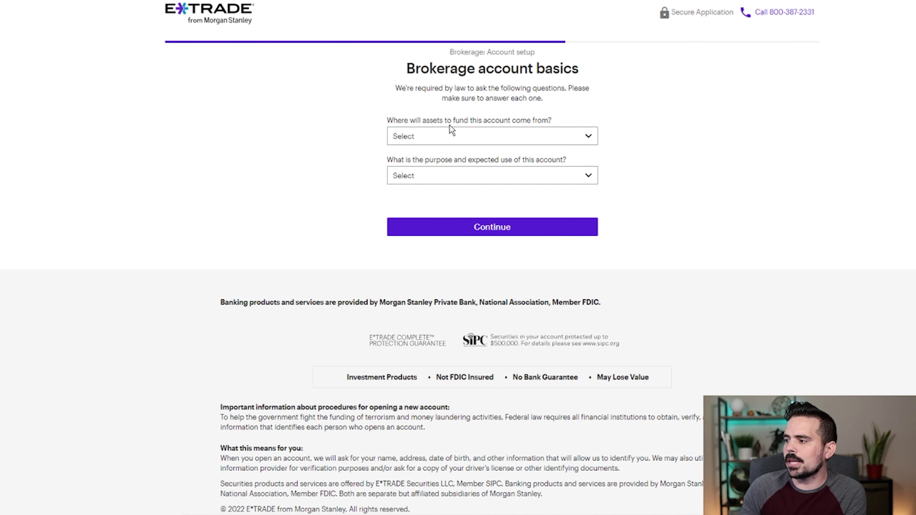
# - Choose Savings as the source of the account's funding and open the choices for its purpose and expected use
pyautogui.click(481, 139)
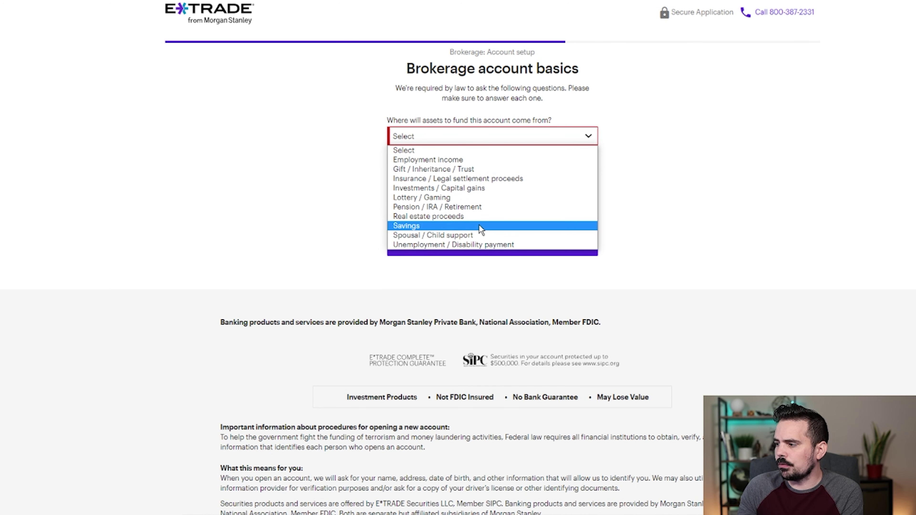
pyautogui.click(465, 228)
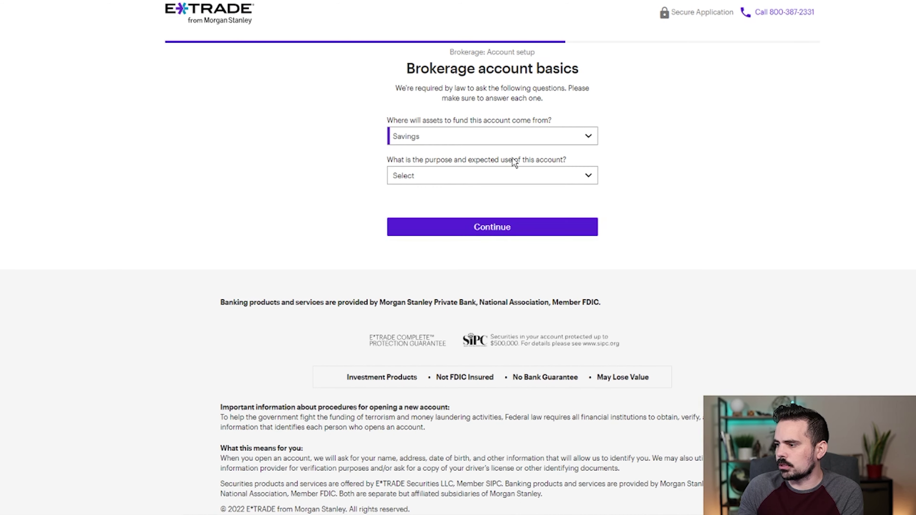
pyautogui.click(429, 176)
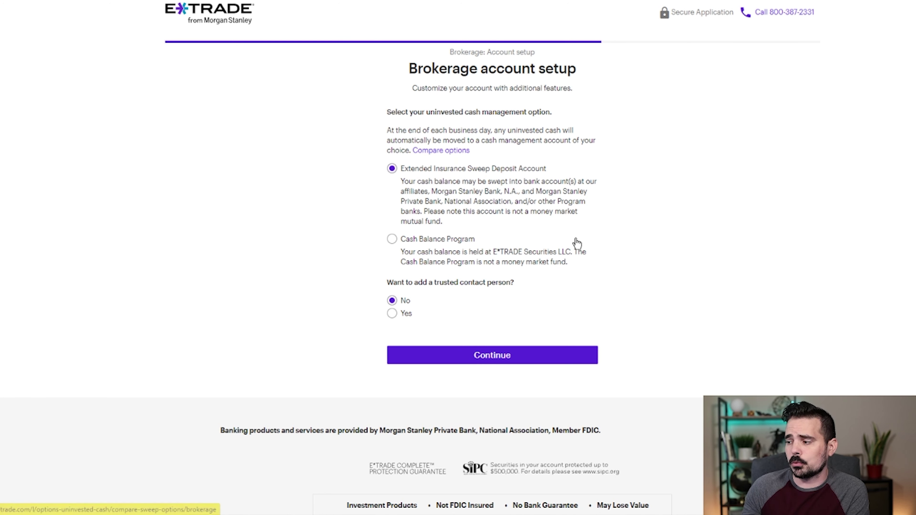
pyautogui.moveTo(387, 282); pyautogui.dragTo(475, 288)
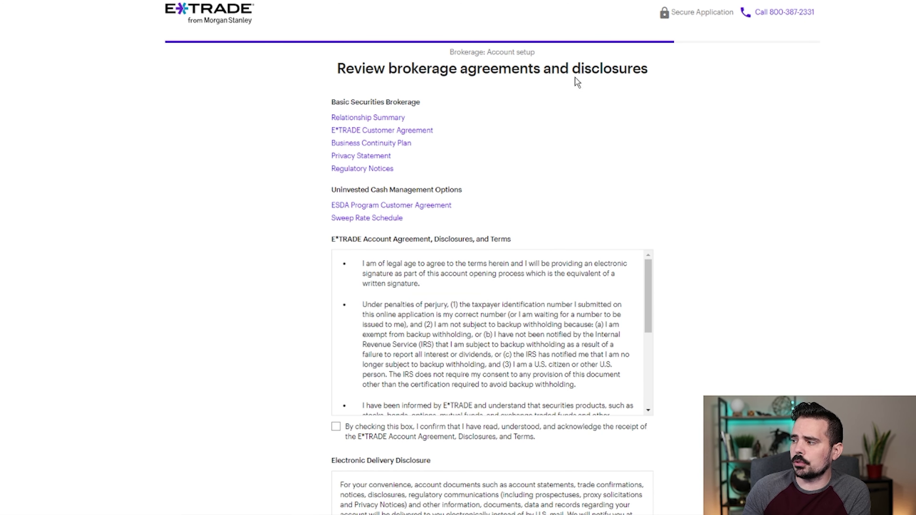
# - Review the brokerage agreements, acknowledge the E*TRADE Account Agreement, Disclosures, and Terms, and continue to the user ID creation page
pyautogui.scroll(-2, 474, 138)
pyautogui.scroll(-5, 520, 292)
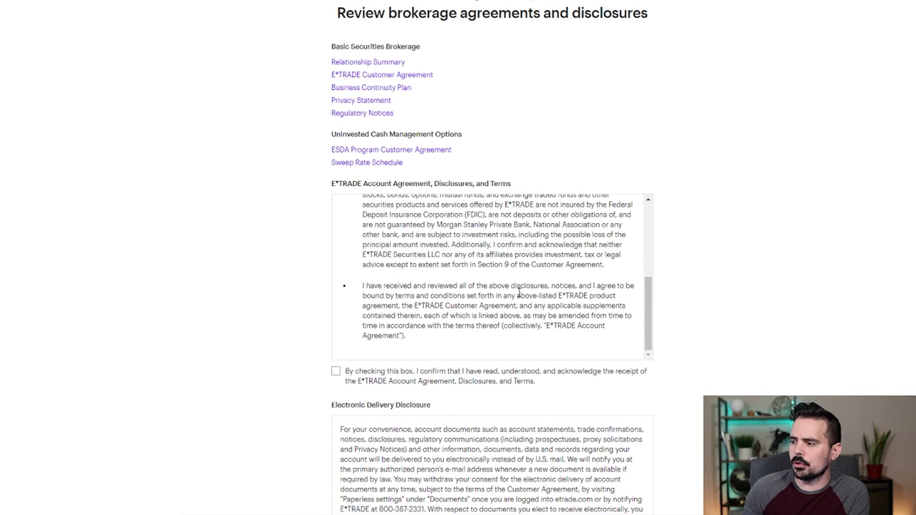
pyautogui.scroll(-5, 519, 292)
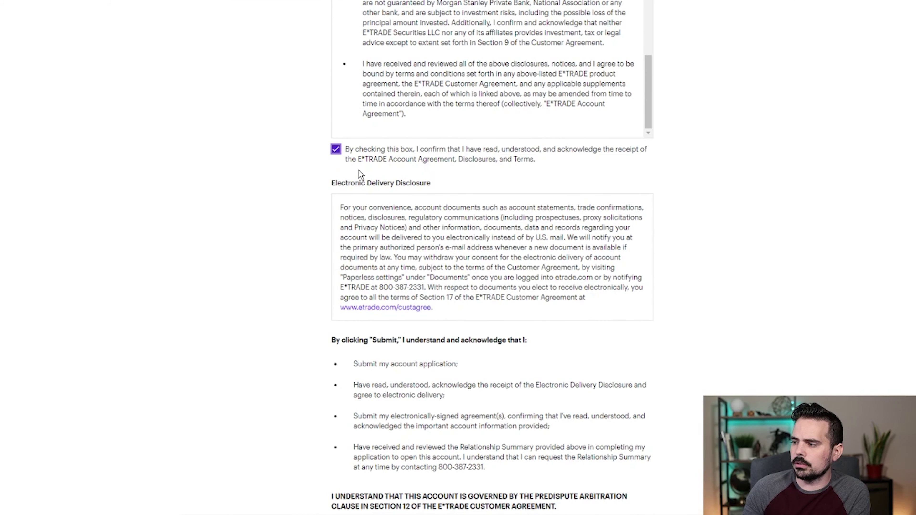
pyautogui.scroll(-5, 544, 225)
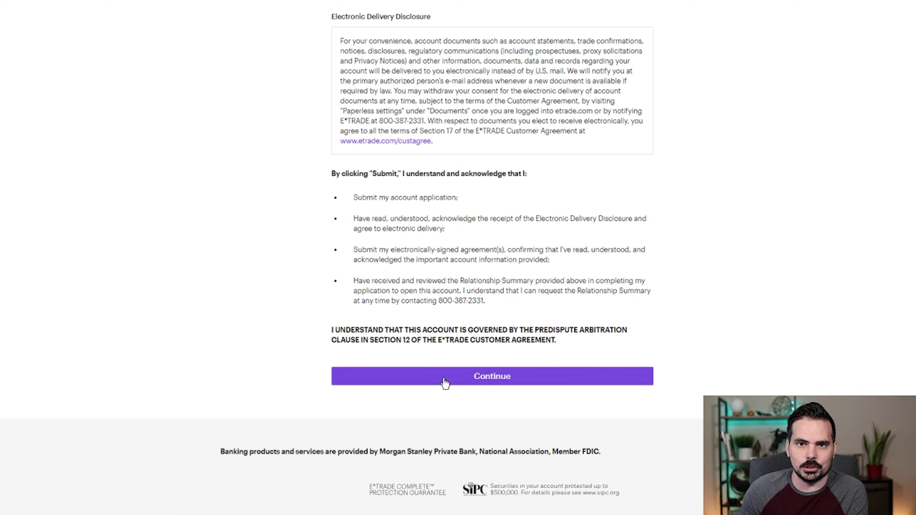
pyautogui.click(445, 382)
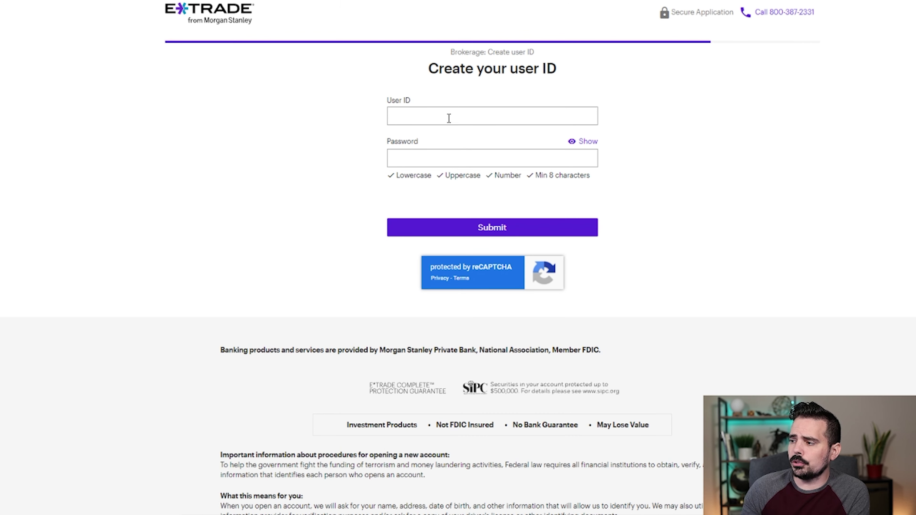